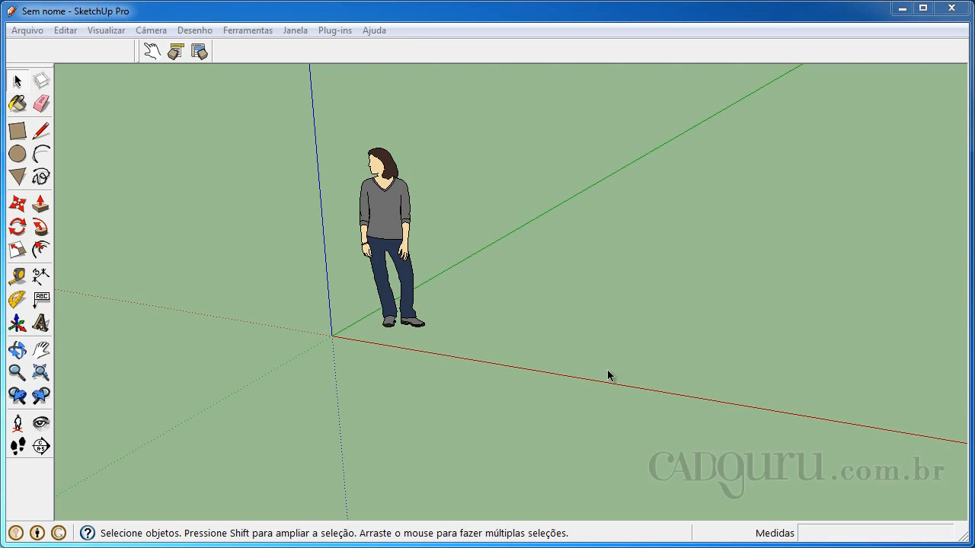
- Draw a circle with a 1 m radius on the ground beside the standing figure
left_click(17, 154)
left_click(541, 330)
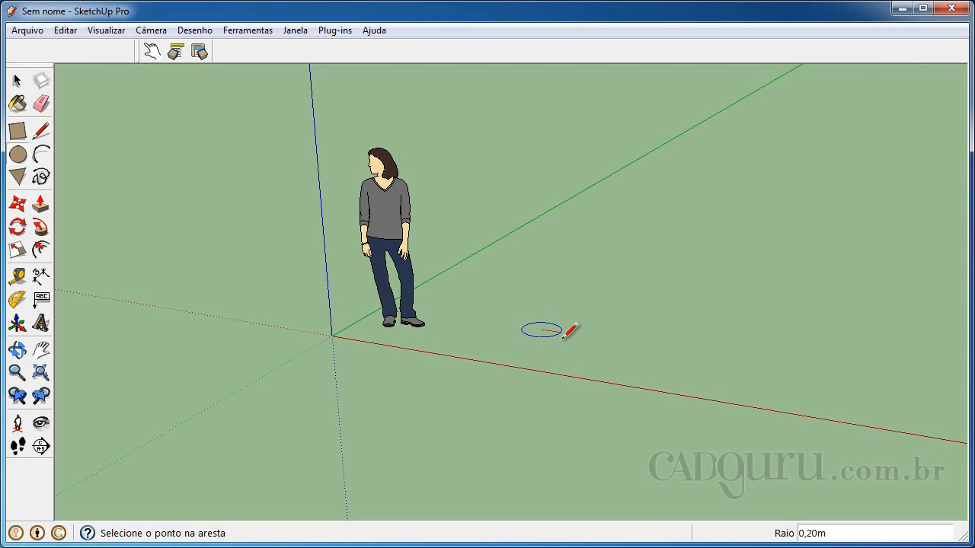
type("1")
key("Return")
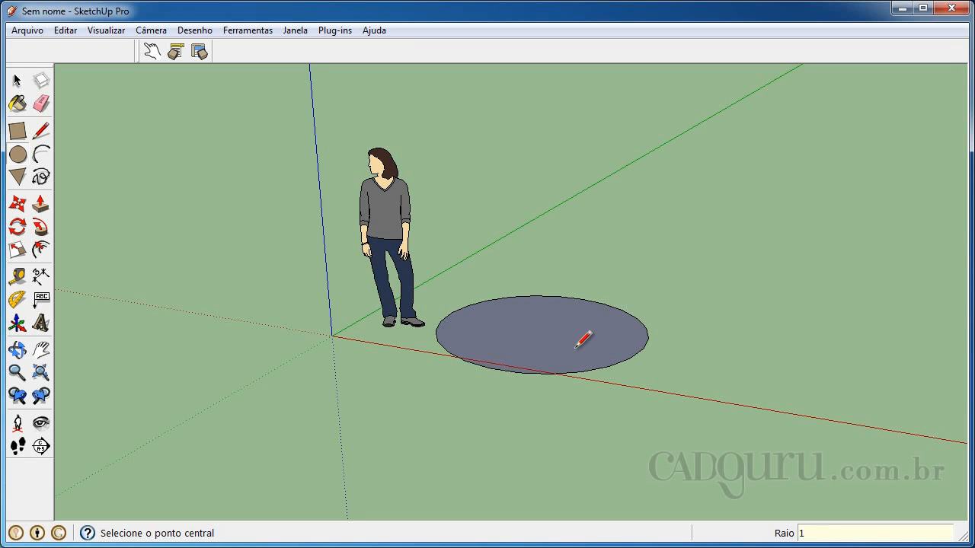
key("space")
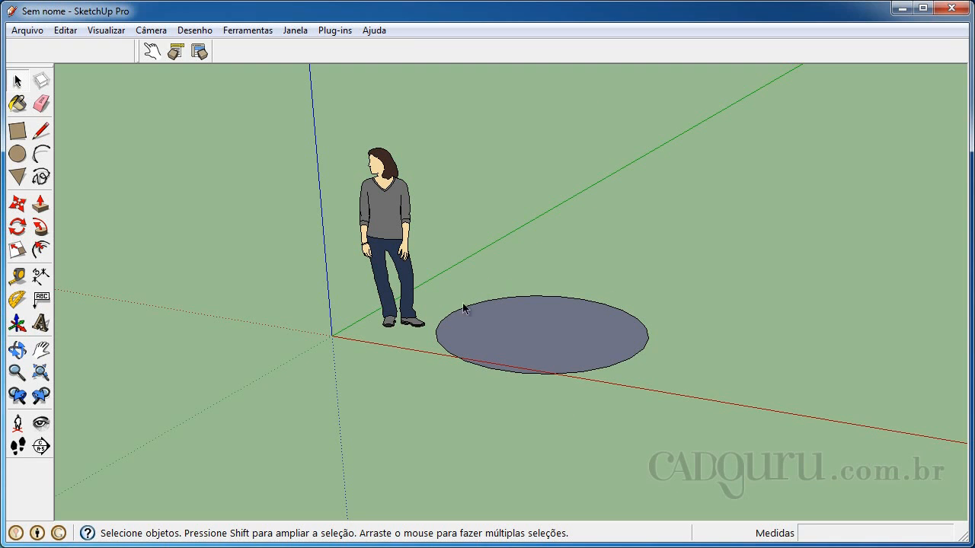
- Show the entity information of the circle's face to check its area
left_click(563, 321)
right_click(524, 318)
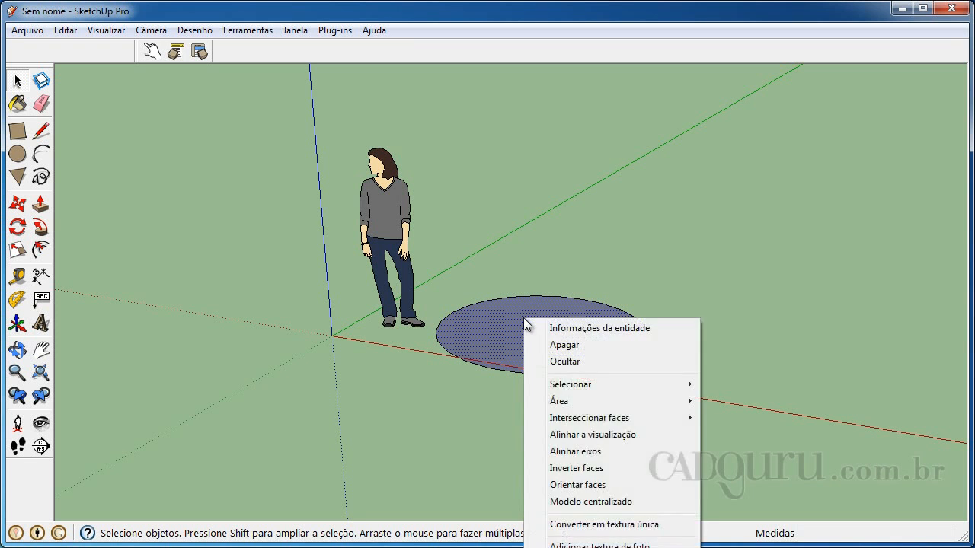
left_click(590, 329)
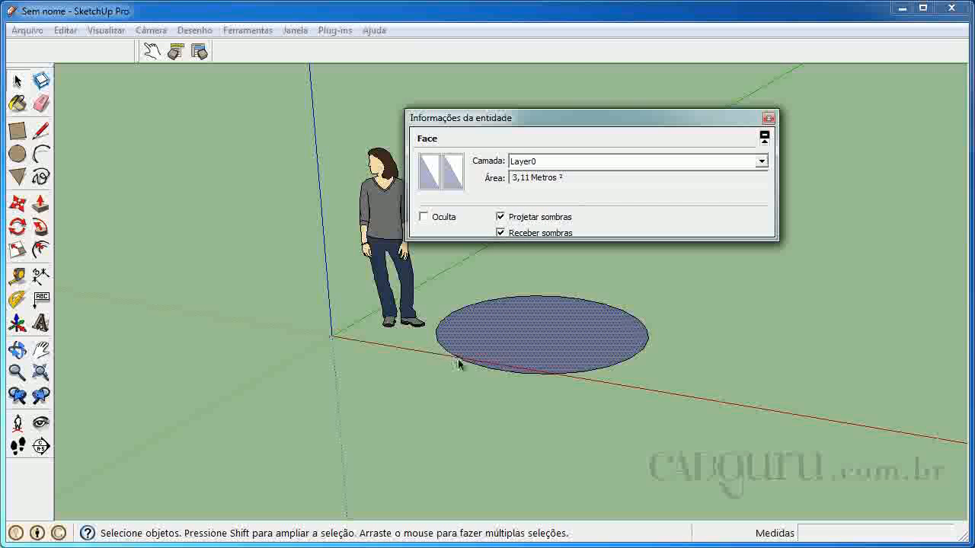
- Set the number of segments of the circle's edge to 999 and clear the selection
left_click(649, 344)
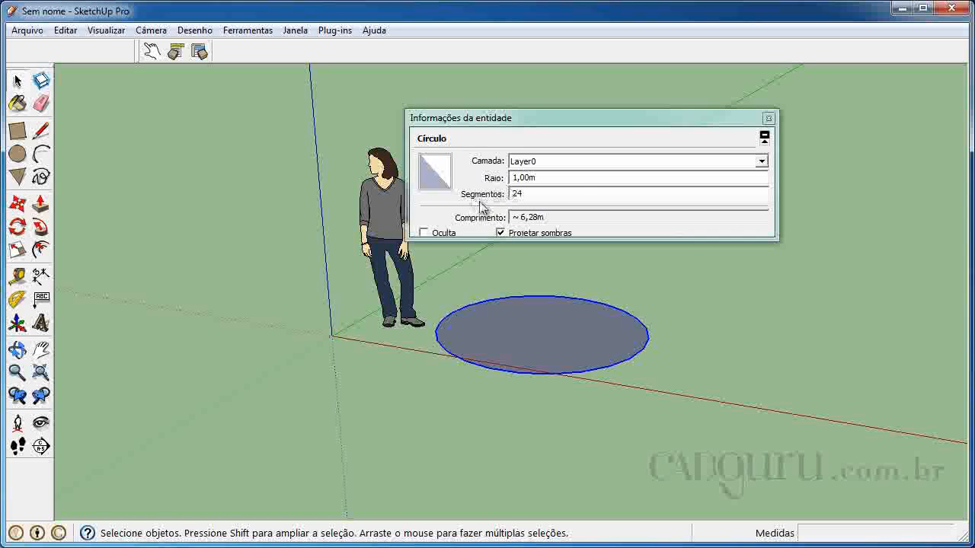
left_click(550, 193)
double_click(517, 193)
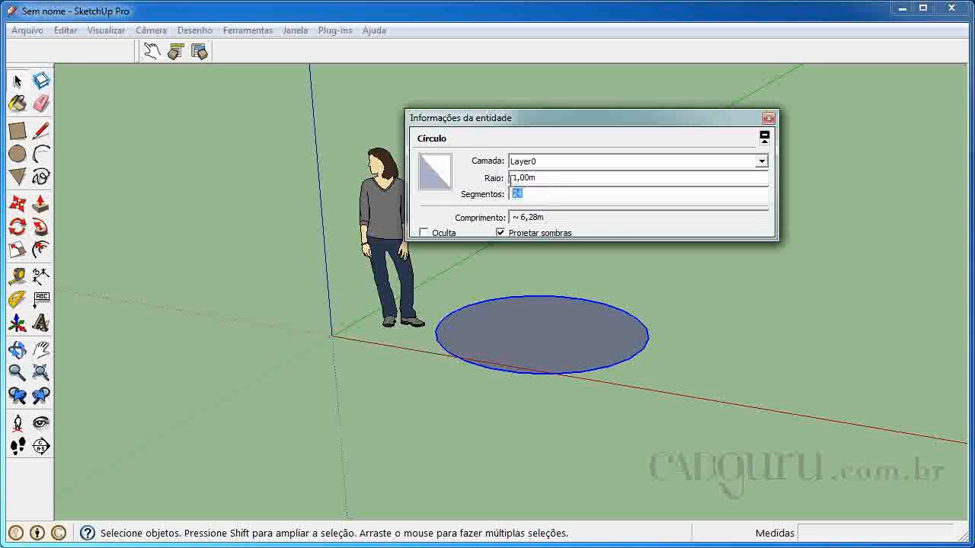
type("999")
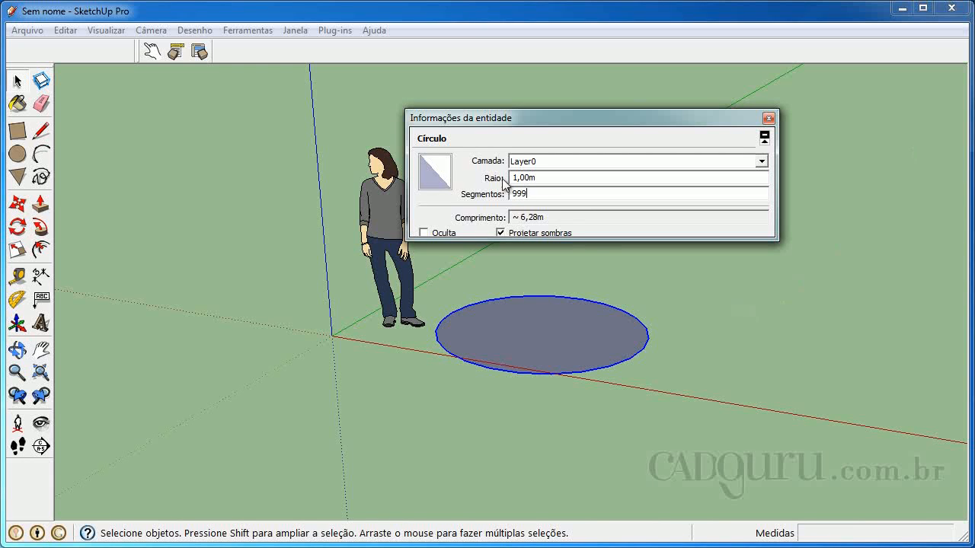
left_click(596, 222)
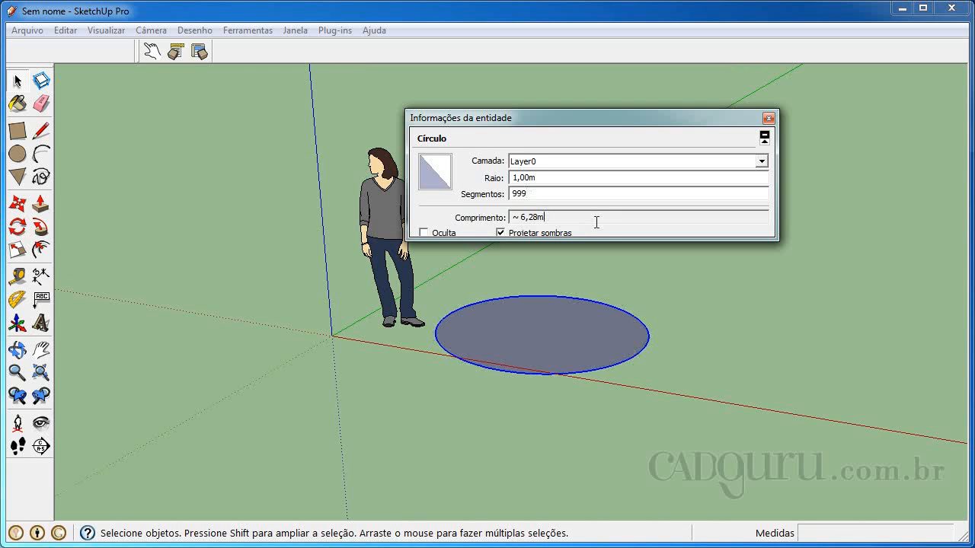
left_click(606, 280)
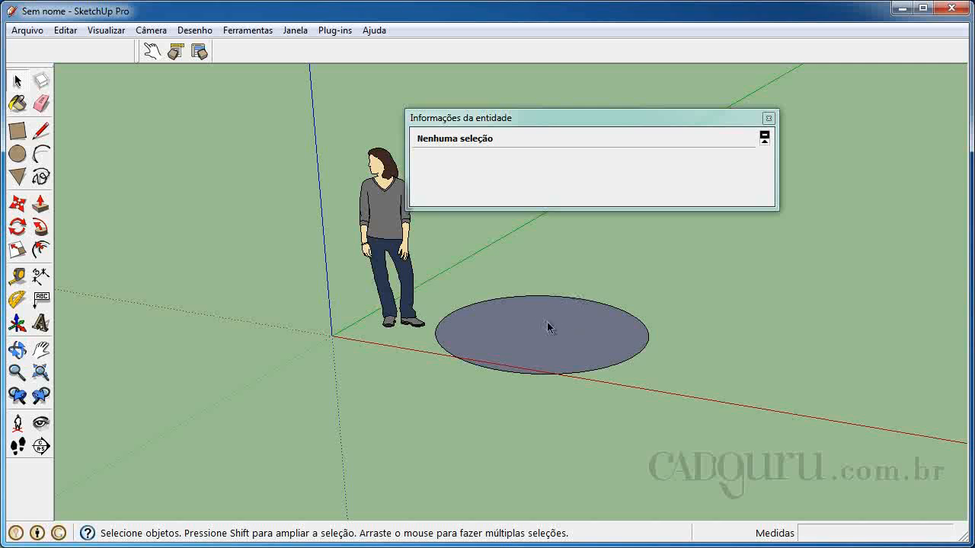
- Extrude the circular face upward by 1 m with Push/Pull to form a cylinder
left_click(526, 335)
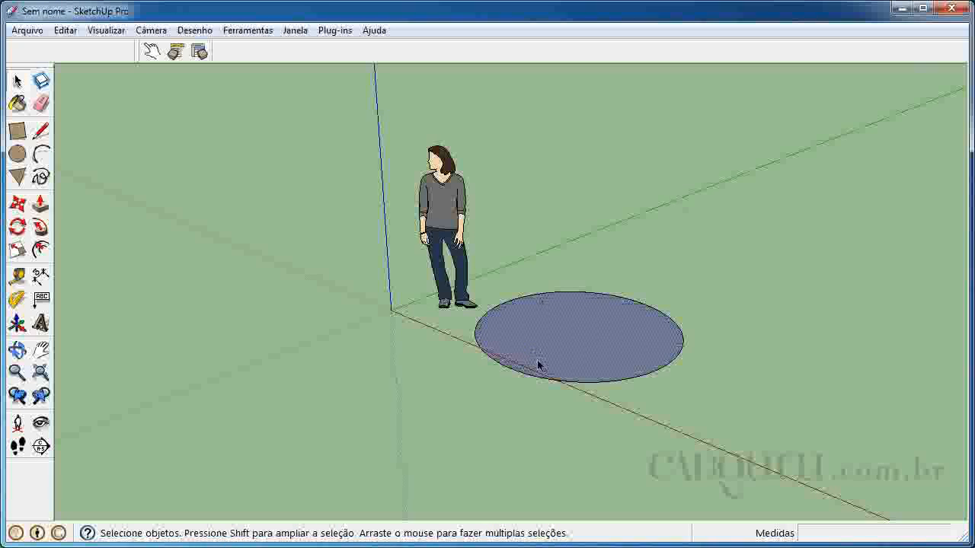
key("p")
left_click_drag(558, 340, 555, 277)
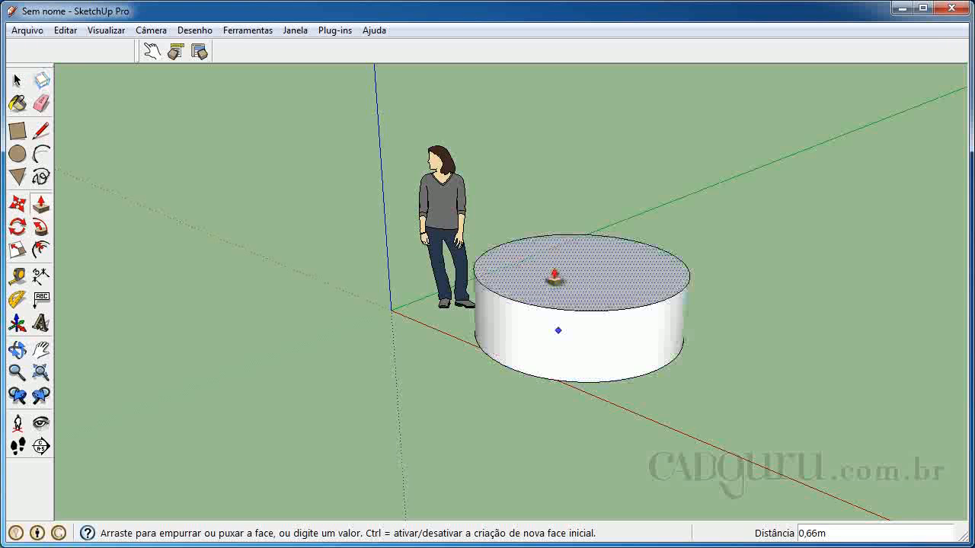
type("1")
key("Return")
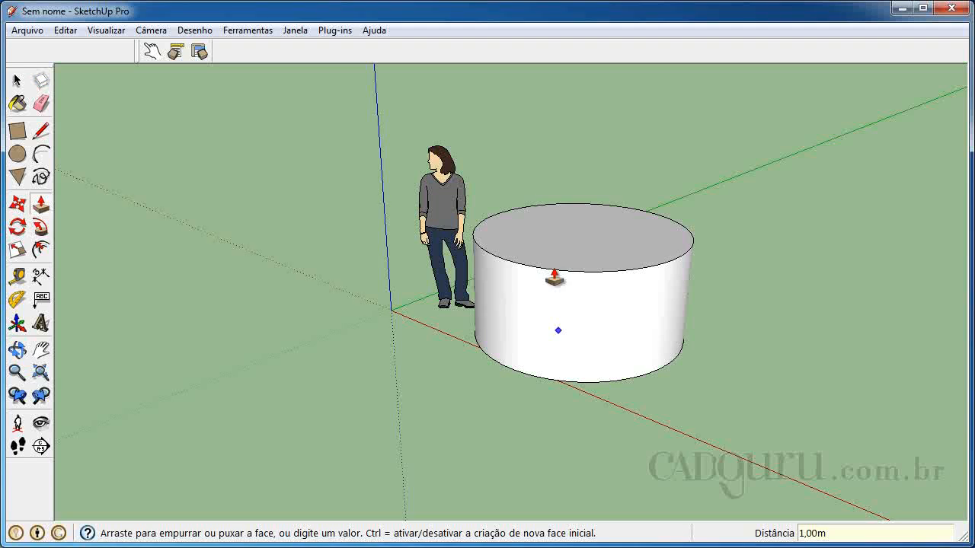
- Turn the whole cylinder into a component named "cilindro" with the description "concreto"
triple_click(594, 220)
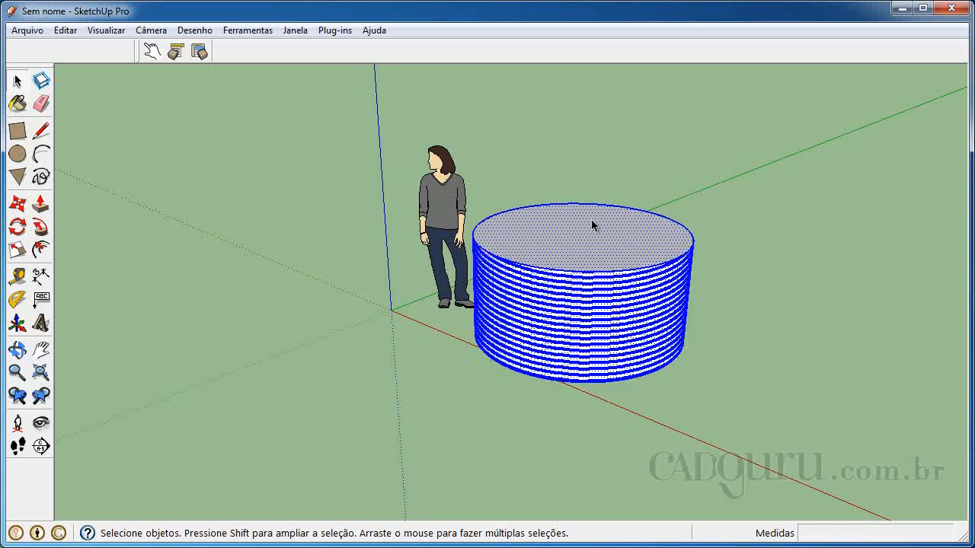
right_click(537, 217)
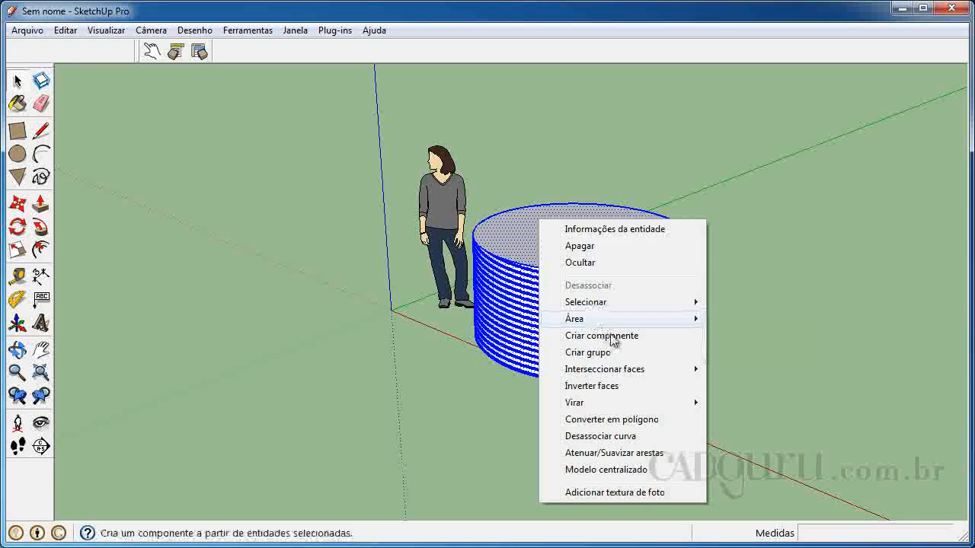
left_click(602, 336)
type("cilindro")
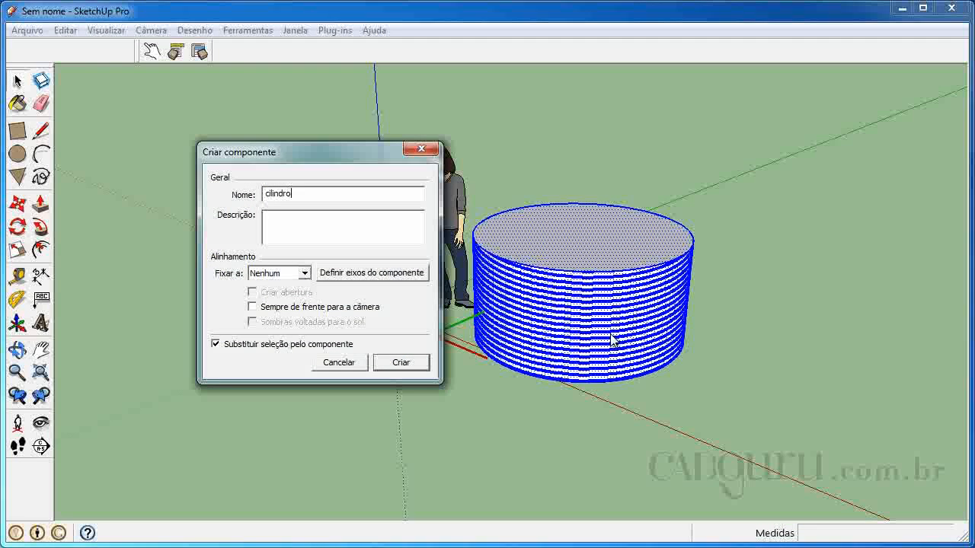
left_click(303, 220)
type("concreto")
left_click(403, 368)
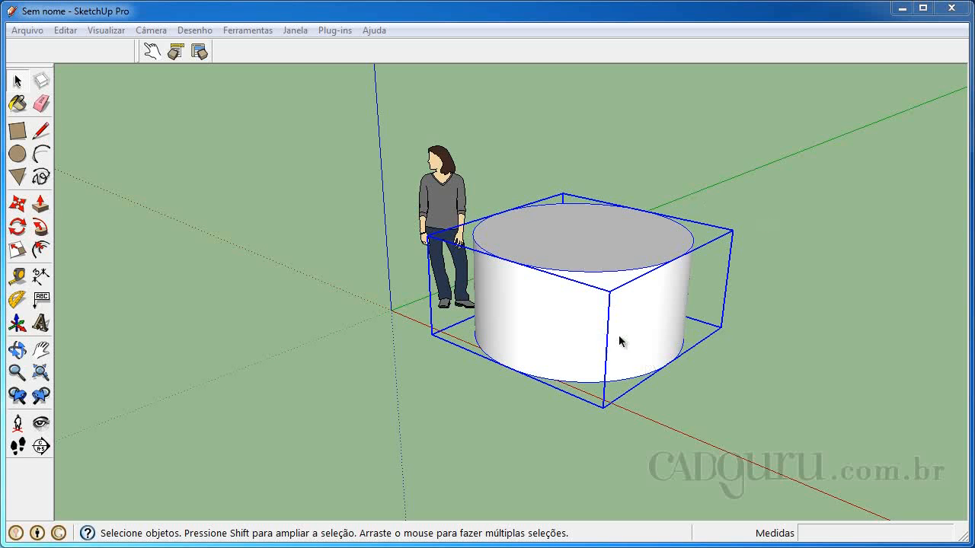
- Open the component attributes of the cylinder and add a custom attribute named "areadabase"
left_click(194, 52)
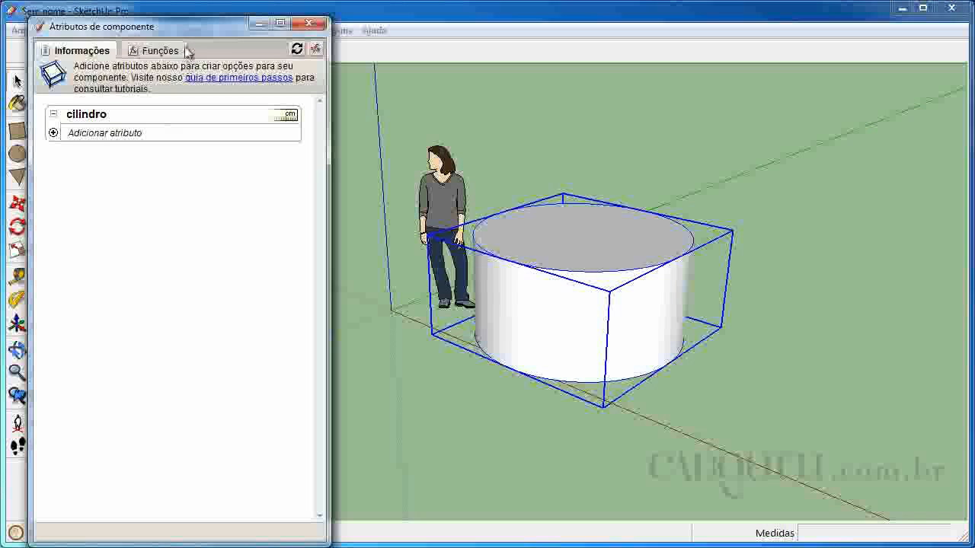
left_click_drag(191, 35, 198, 22)
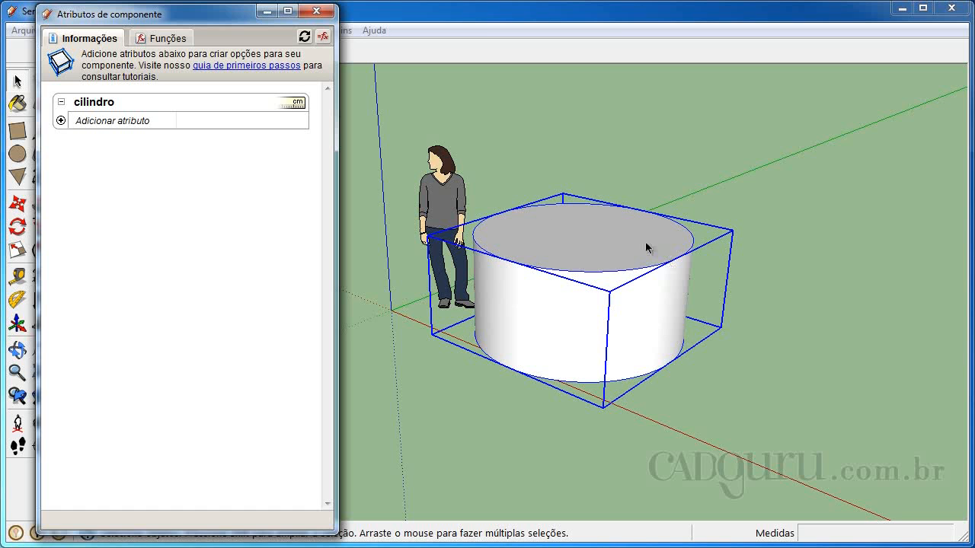
left_click(113, 122)
type("are")
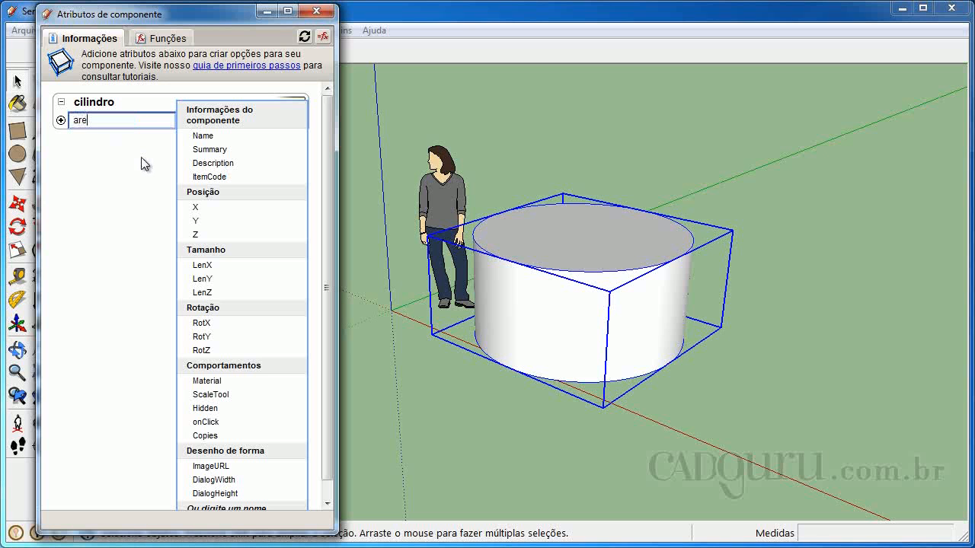
type("adabase")
key("Return")
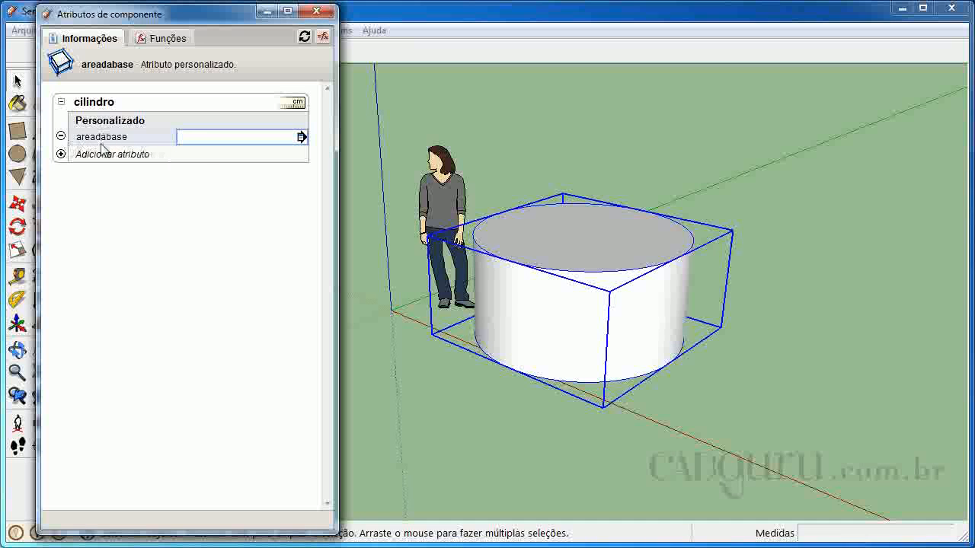
- Set the areadabase attribute's units to Número decimal and its value to 3.14
left_click(252, 140)
left_click(197, 195)
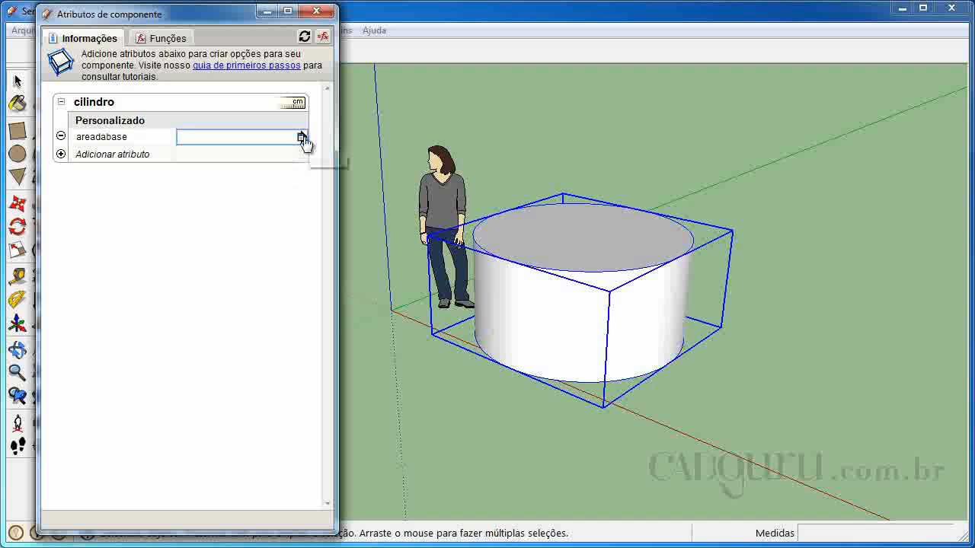
left_click(301, 137)
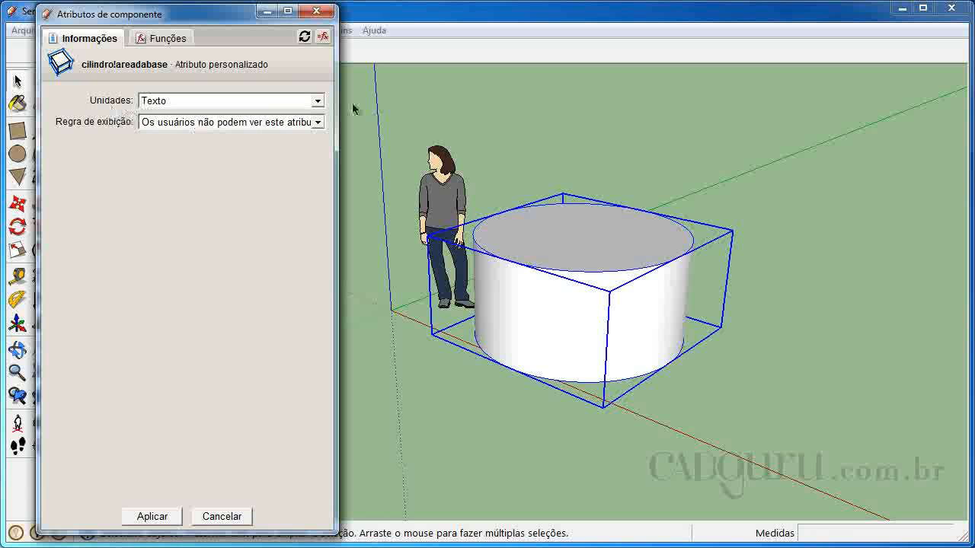
left_click(318, 102)
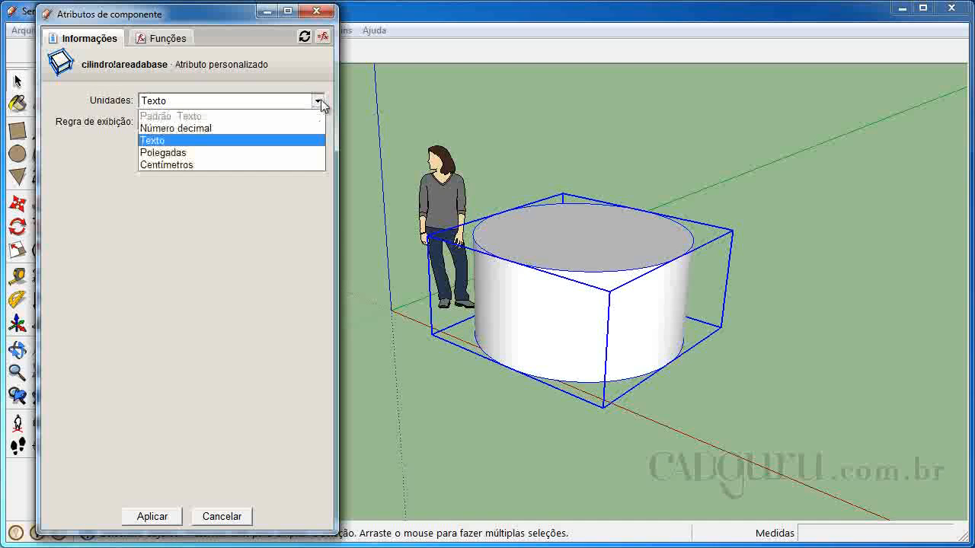
left_click(226, 128)
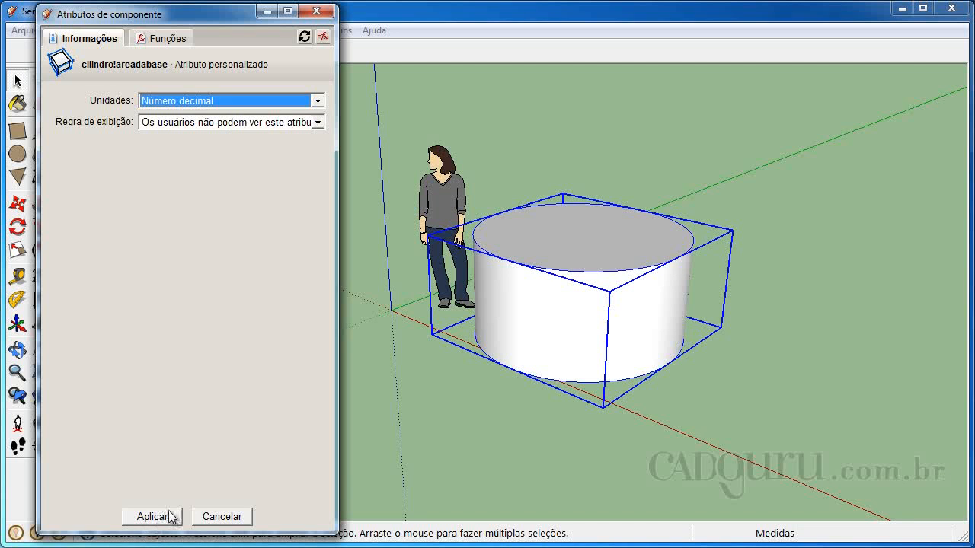
left_click(153, 516)
left_click(204, 137)
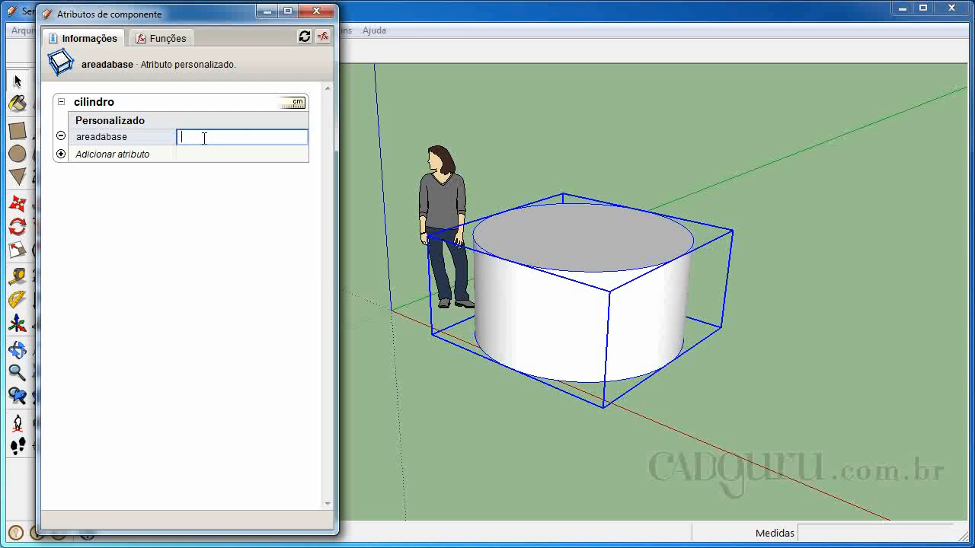
key("Return")
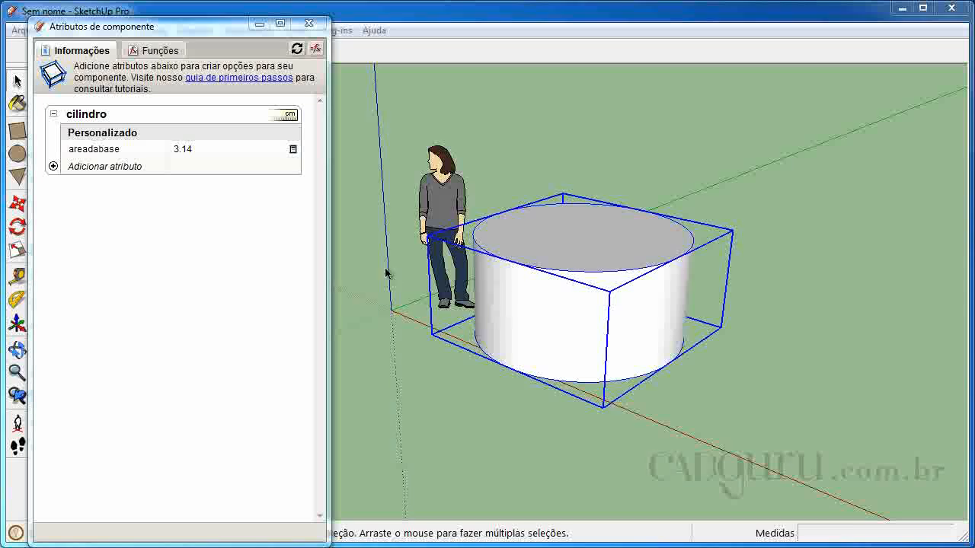
- Add the LenZ size attribute and a custom attribute named "h" to the cilindro component
left_click(54, 167)
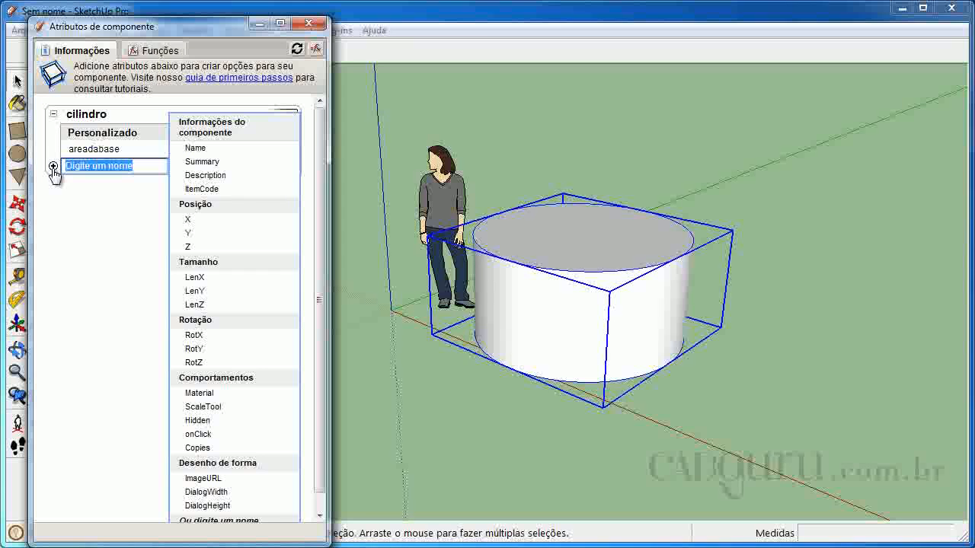
left_click(195, 305)
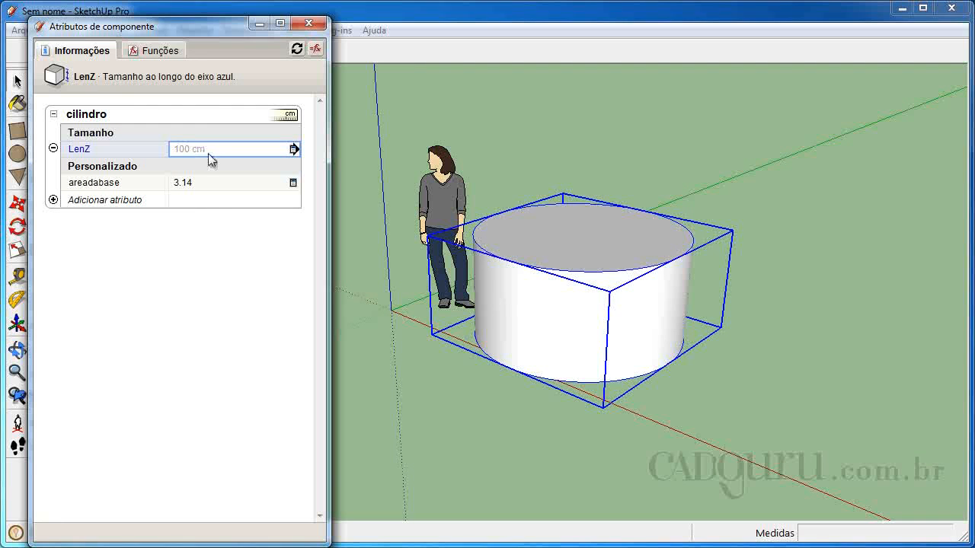
left_click(53, 200)
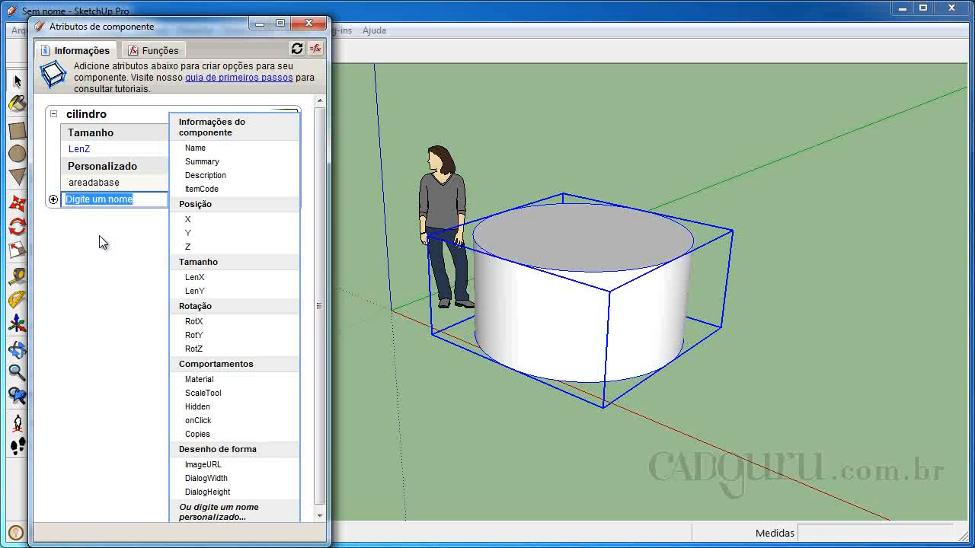
type("h")
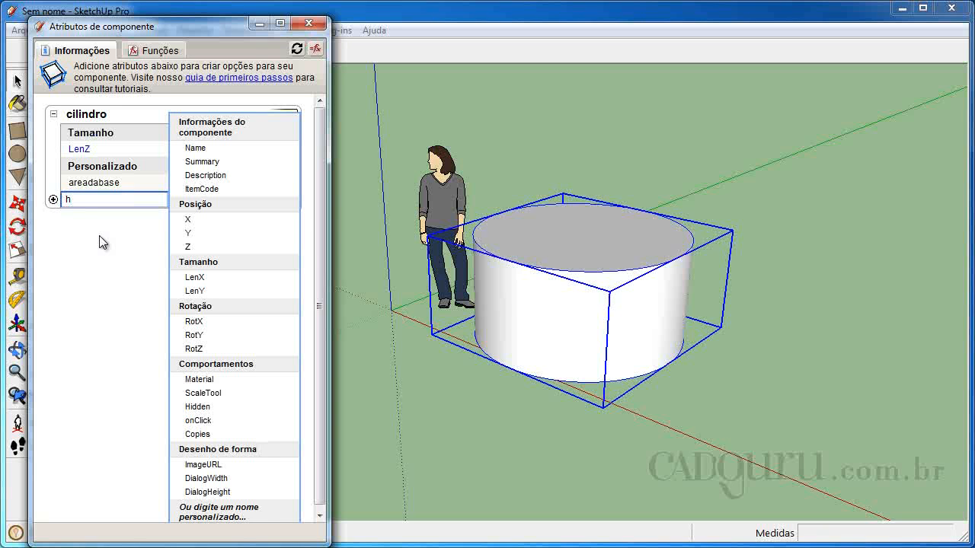
key("Return")
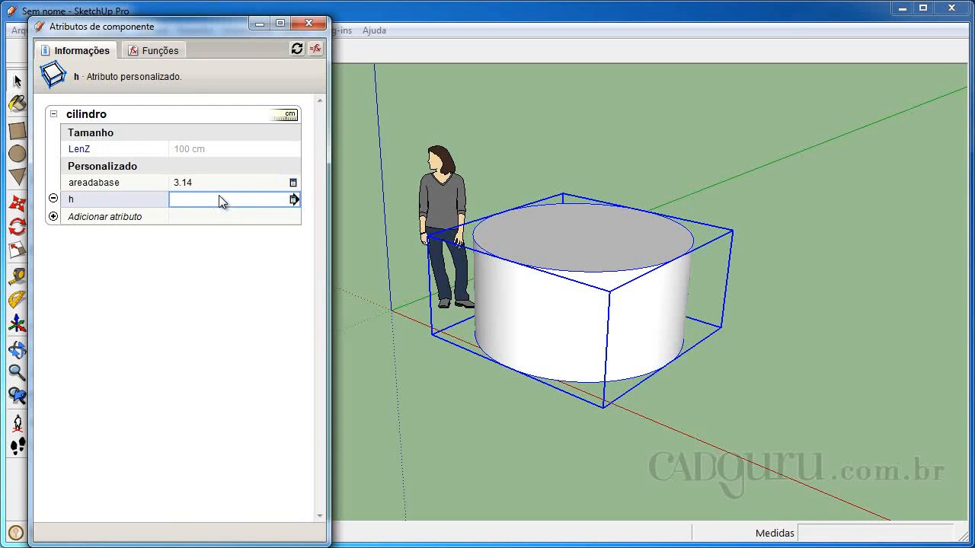
- Set the h attribute's units to Número decimal and its formula to =LenZ/100
left_click(294, 199)
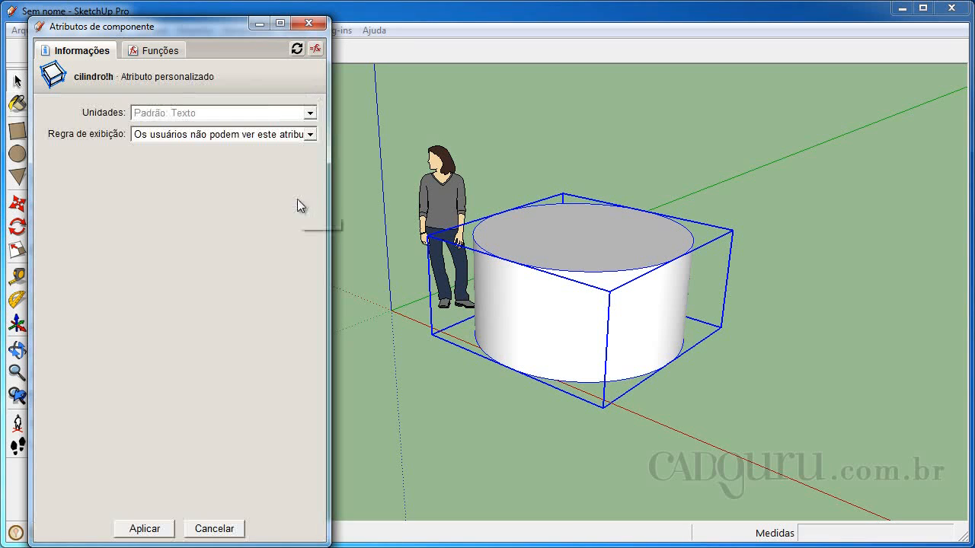
left_click(310, 113)
left_click(278, 141)
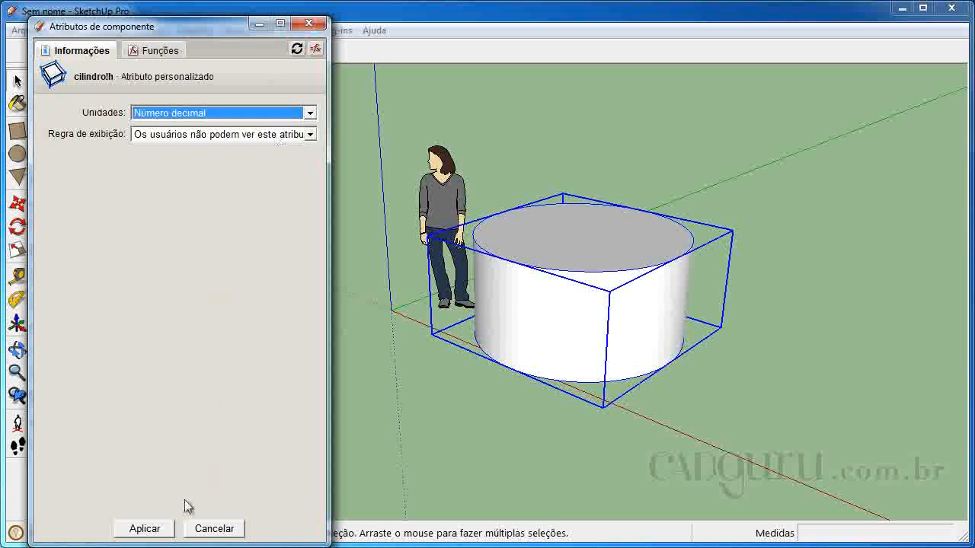
left_click(144, 528)
left_click(191, 202)
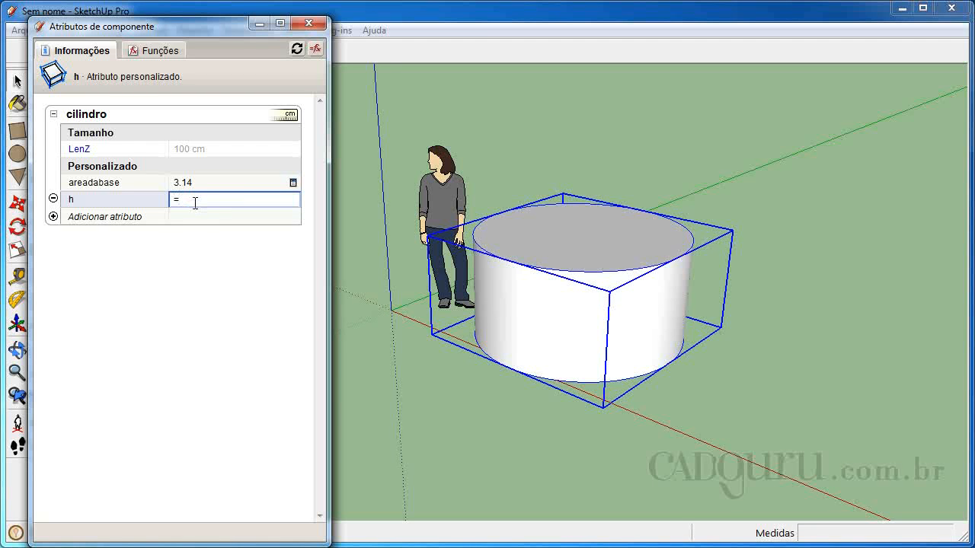
type("=LenZ/100")
left_click(205, 285)
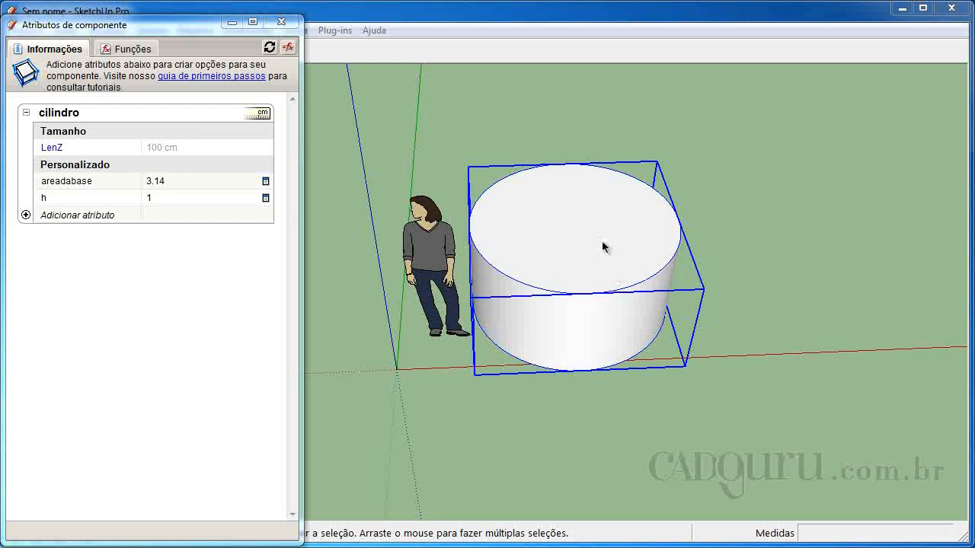
- Add a custom attribute named "volume" to the cilindro component, calculated as areadabase multiplied by h
left_click(25, 215)
type("volume")
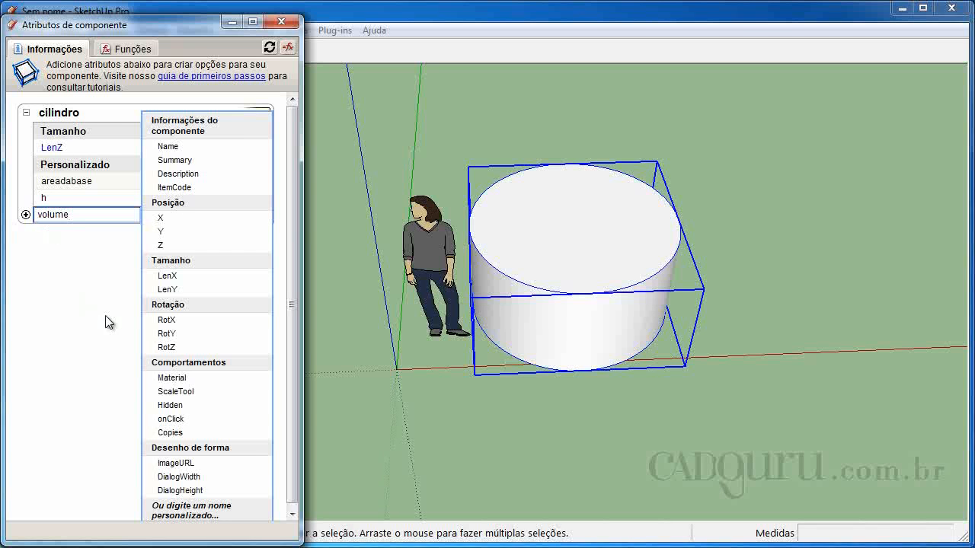
key("Return")
left_click(158, 214)
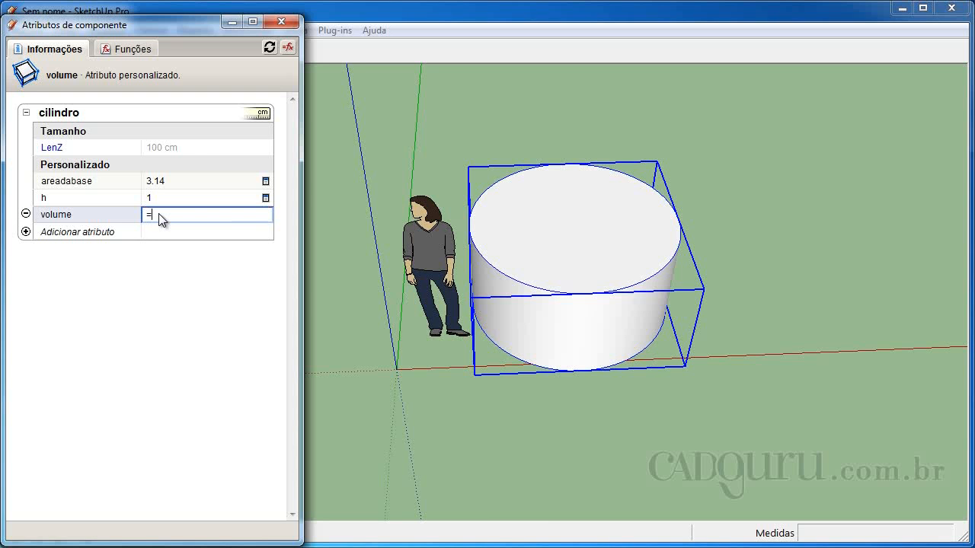
type("=areadabase*")
left_click(156, 298)
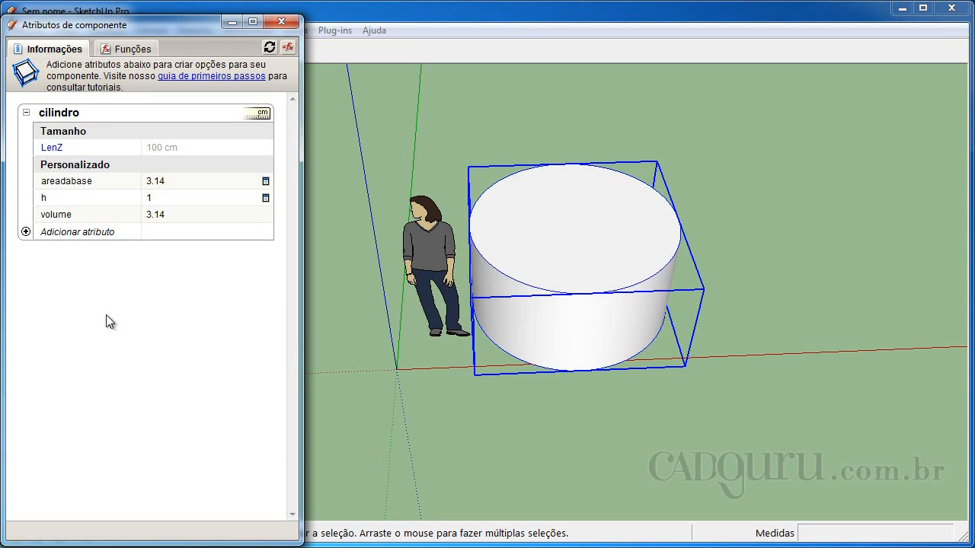
- Add a custom attribute named "densidade" to the cilindro component with the value 2500
left_click(26, 232)
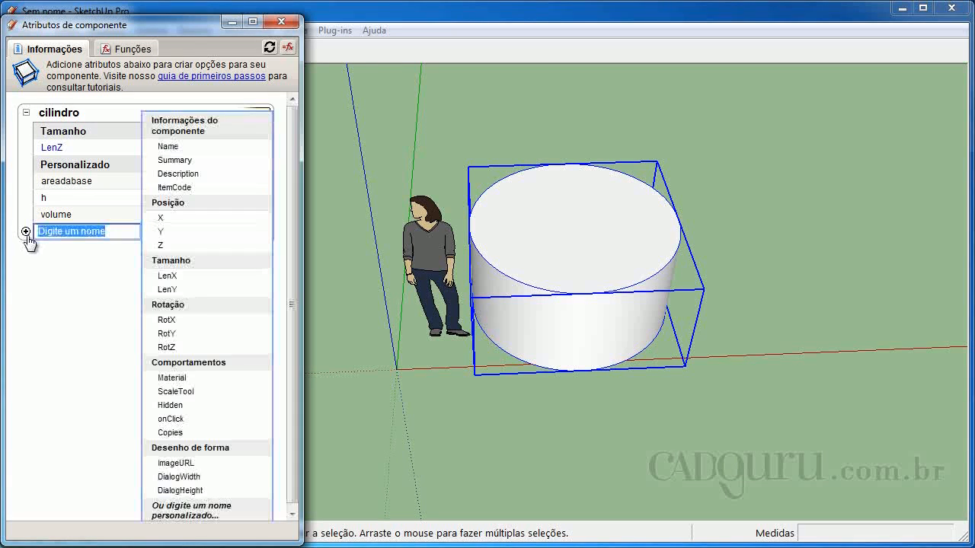
type("de")
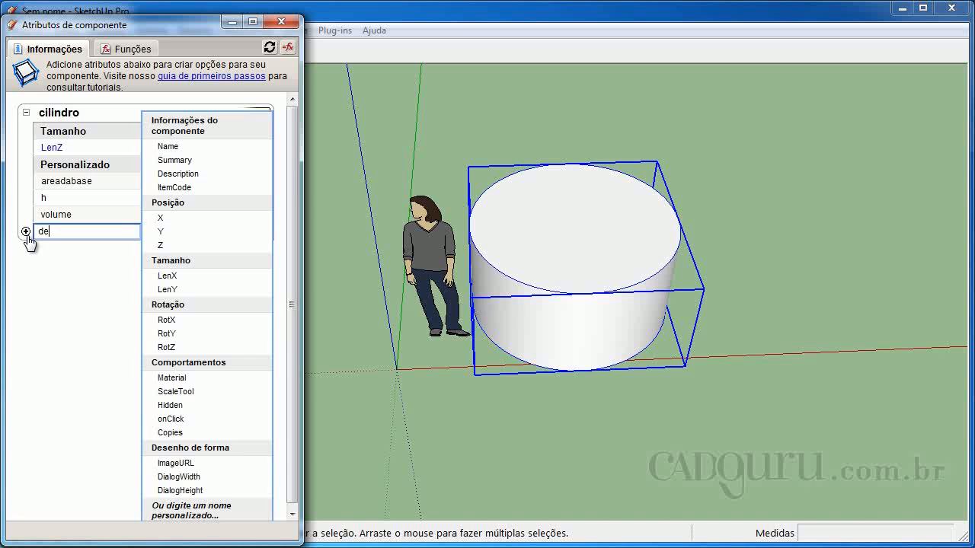
type("nsidade")
key("Return")
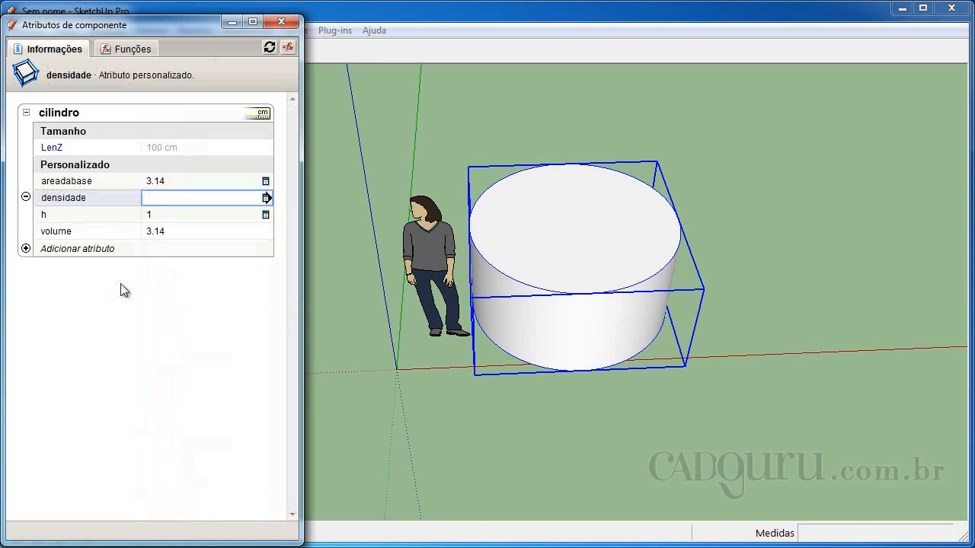
left_click(186, 196)
type("2500")
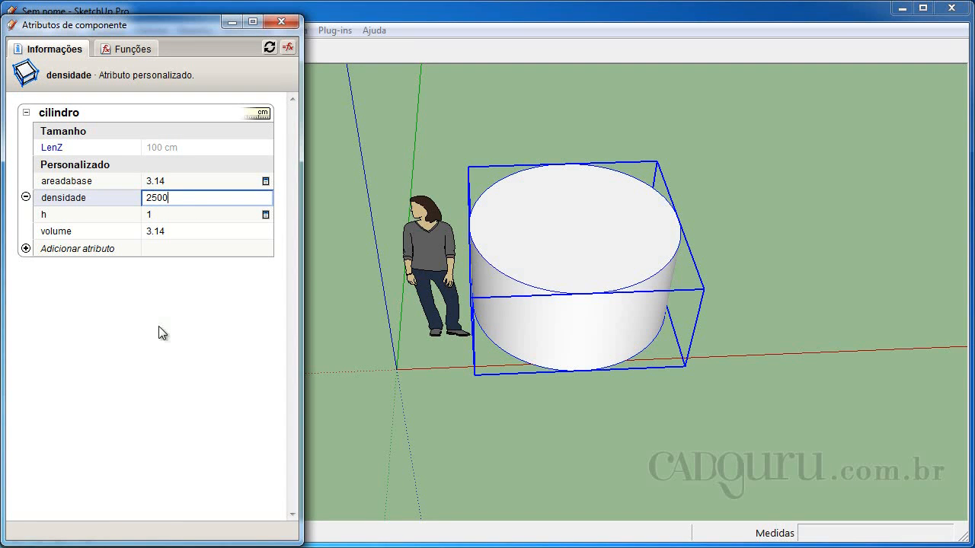
key("Return")
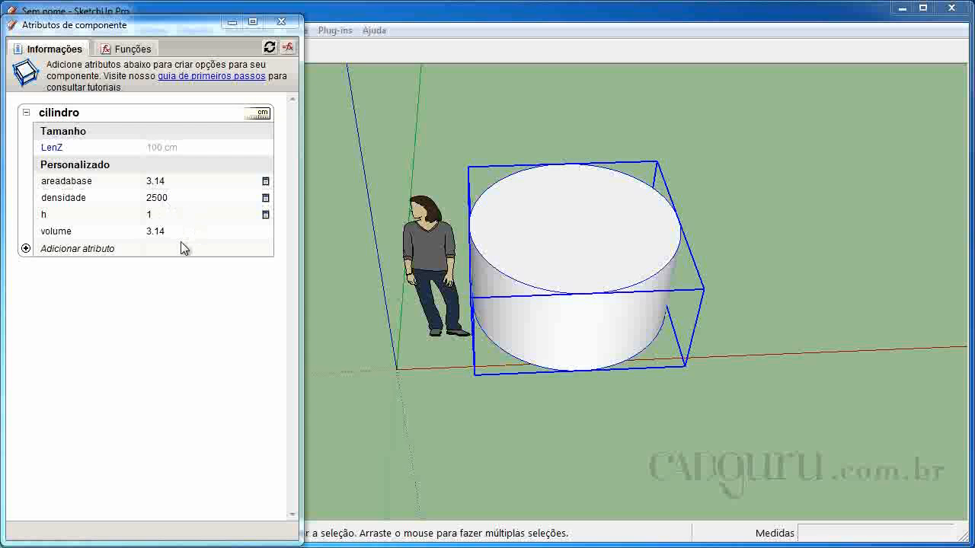
- Add a custom attribute named "peso" to the cilindro component and set its units to Número decimal
left_click(25, 250)
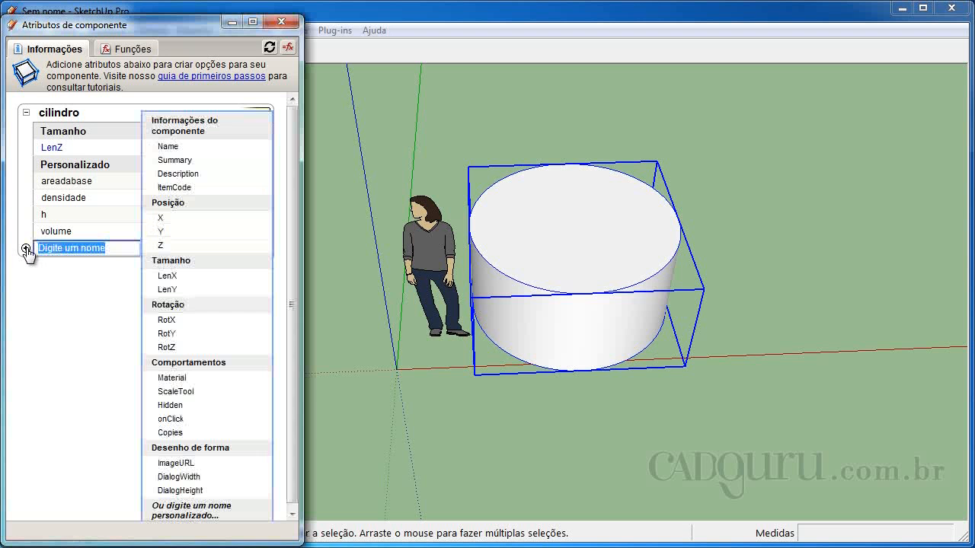
type("peso")
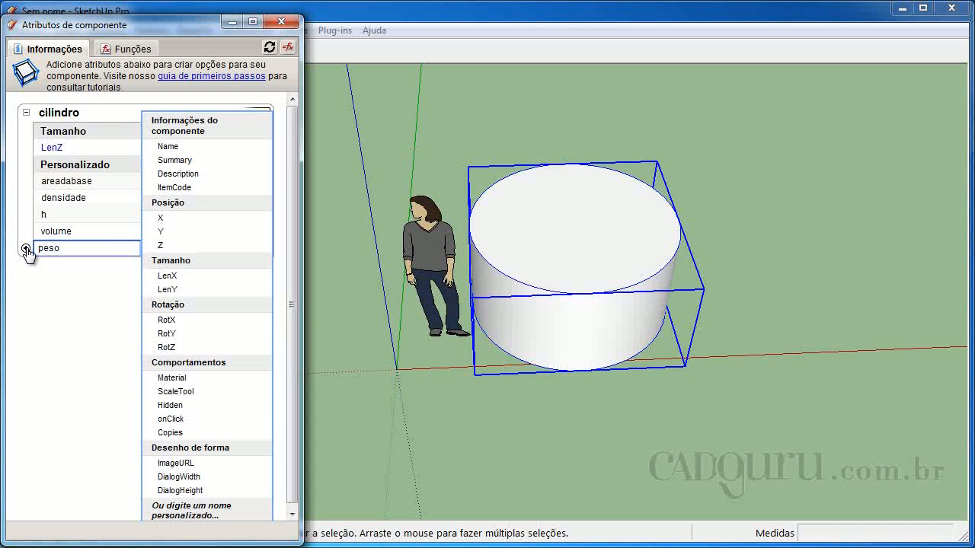
key("Return")
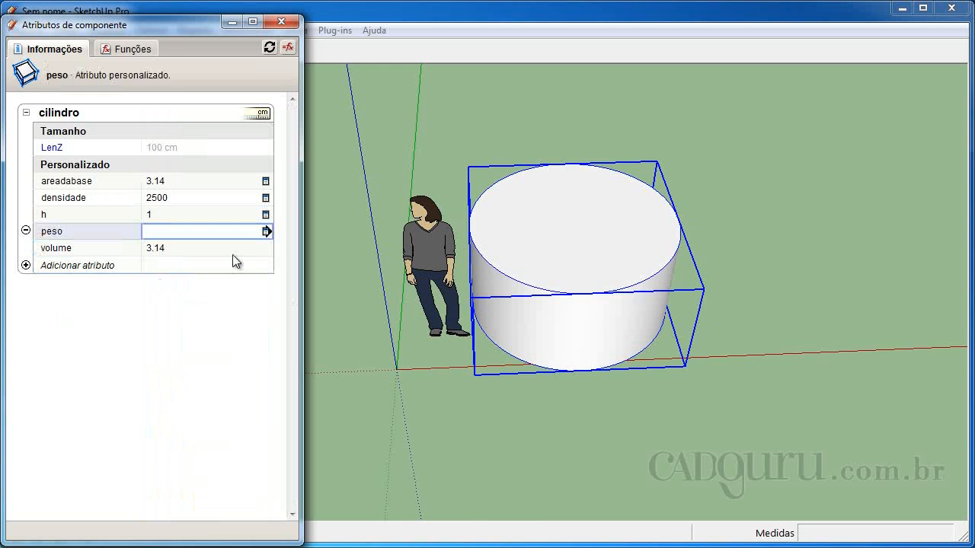
left_click(266, 230)
left_click(281, 111)
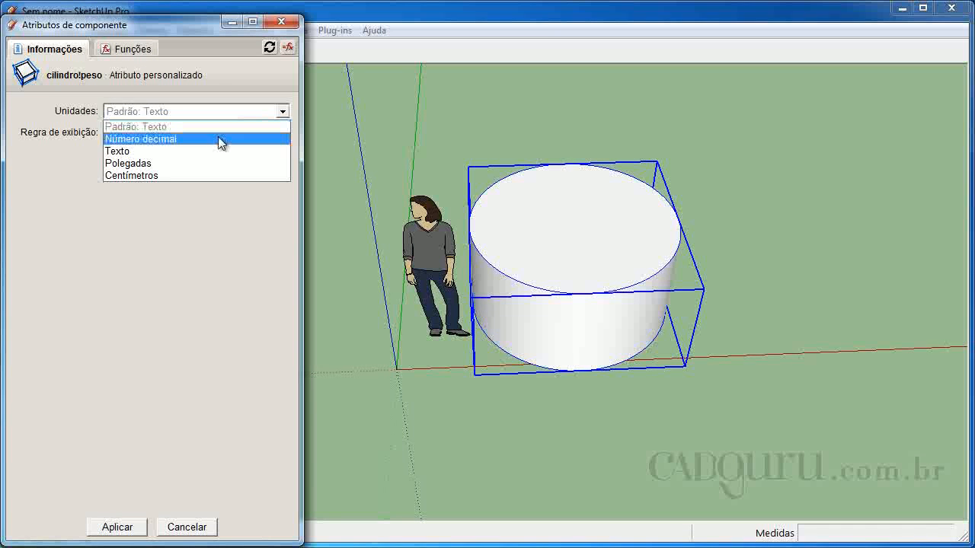
left_click(220, 140)
left_click(135, 526)
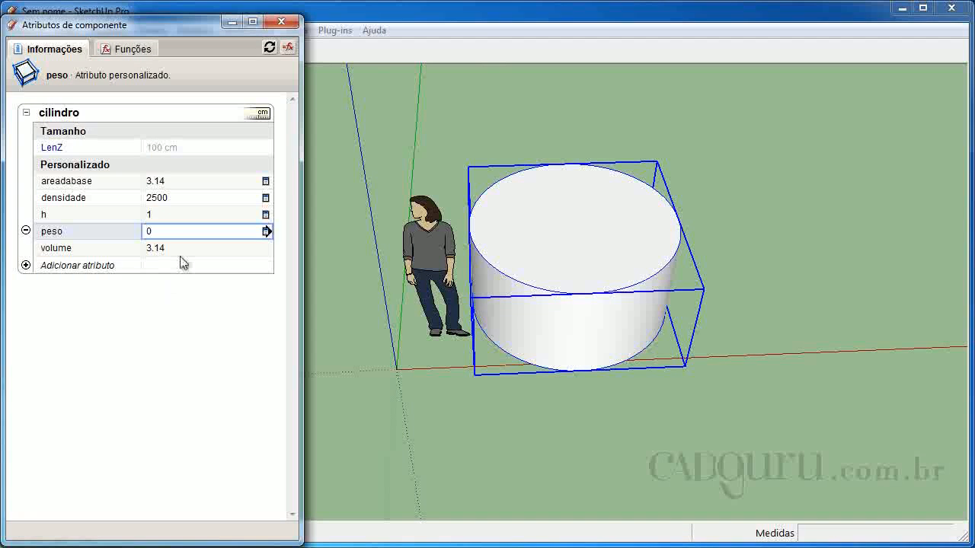
- Define the peso attribute's value with a formula multiplying densidade by volume
left_click(161, 232)
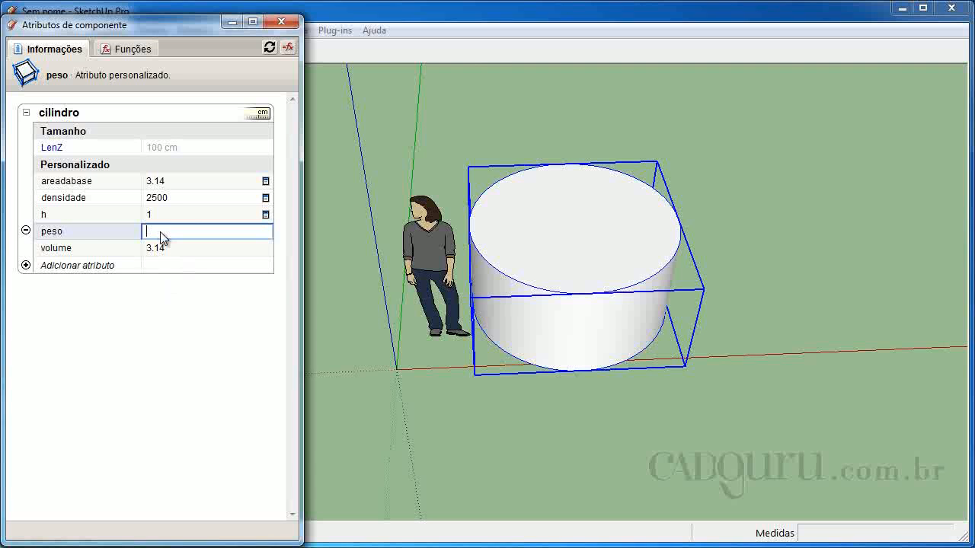
type("=densidade*")
left_click(180, 249)
left_click(191, 315)
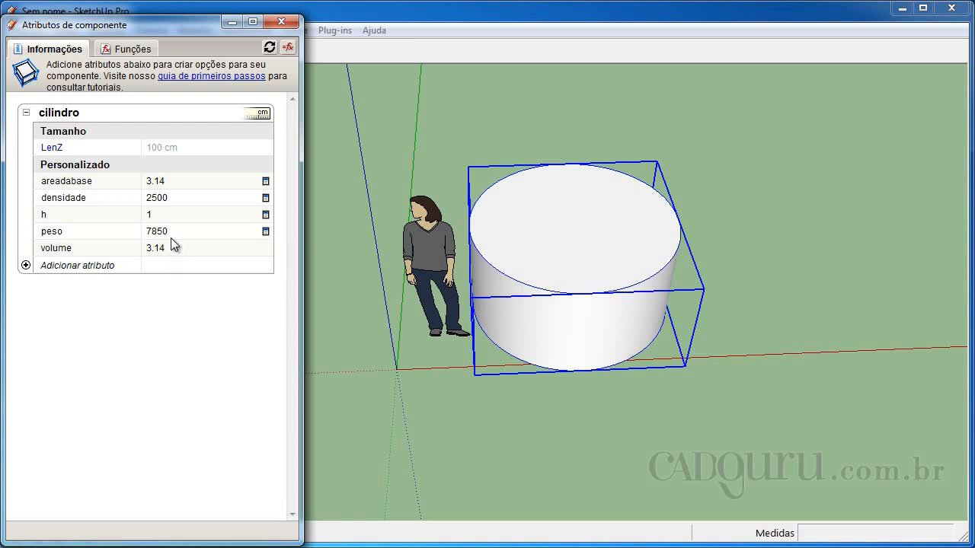